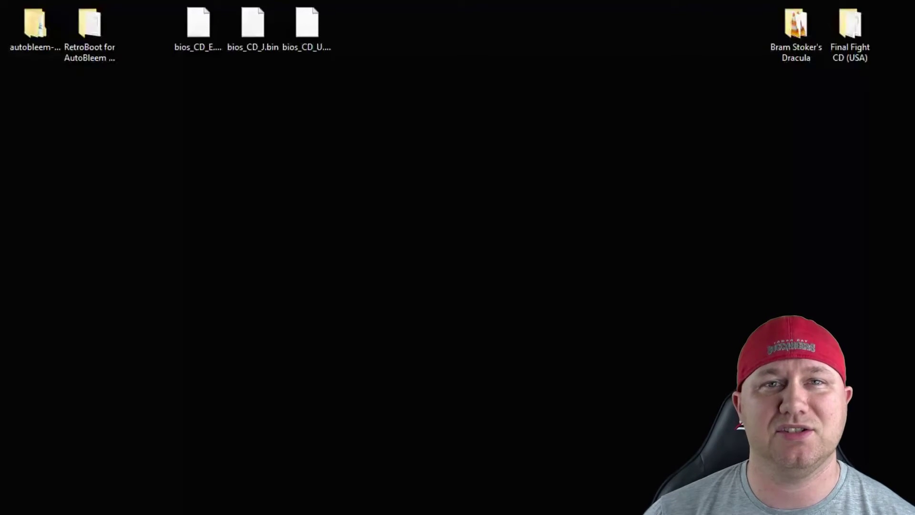
# - Inspect the AutoBleem, RetroBoot, Bram Stoker's Dracula and Final Fight CD folders and the three bios_CD BIN files on the desktop
pyautogui.click(267, 309)
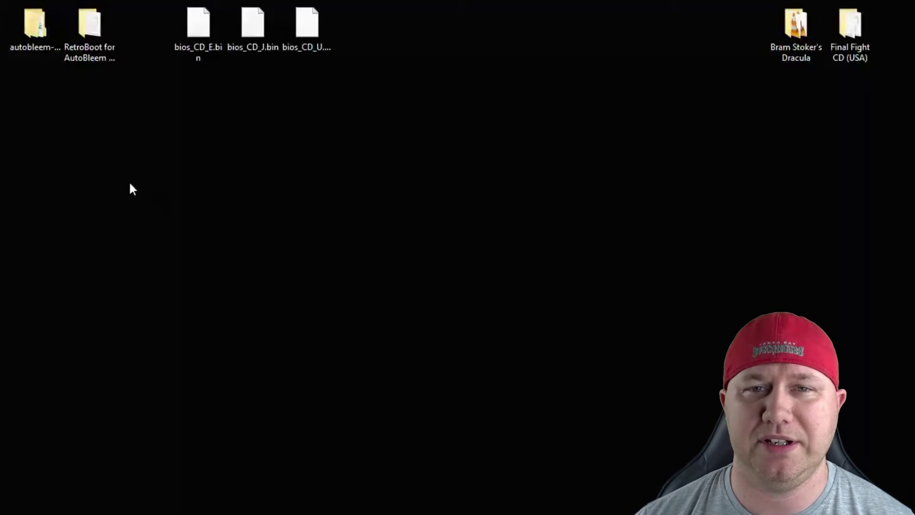
pyautogui.click(22, 37)
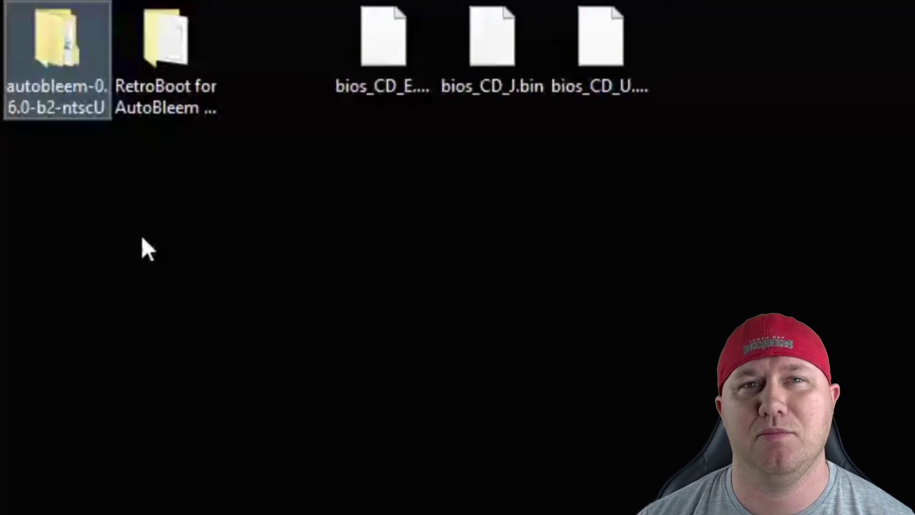
pyautogui.click(188, 114)
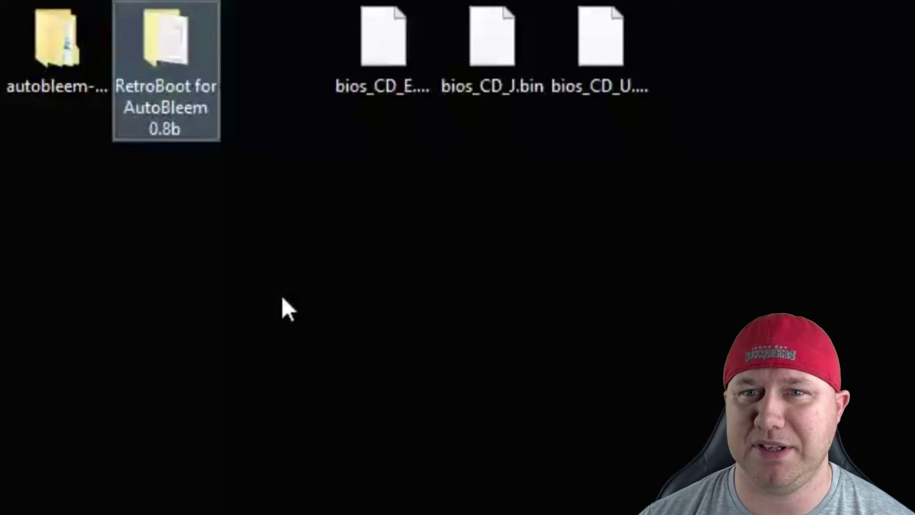
pyautogui.click(799, 48)
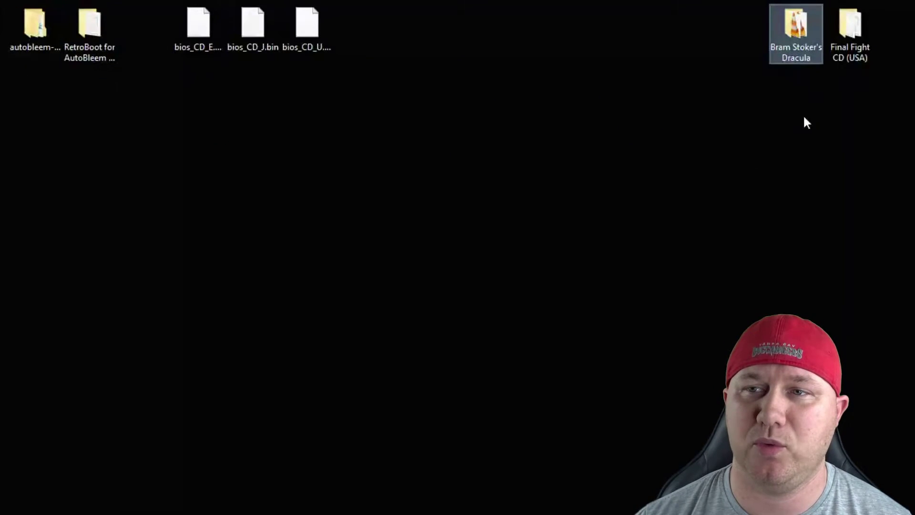
pyautogui.click(853, 58)
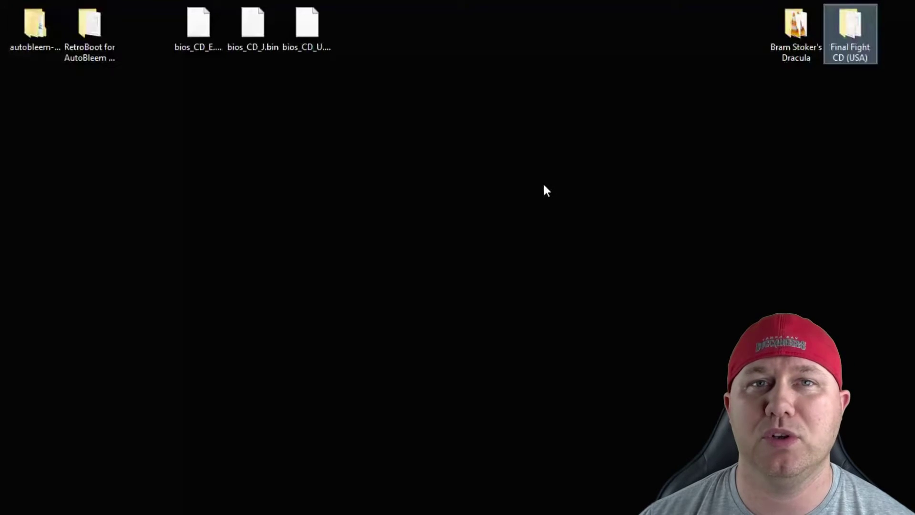
pyautogui.click(190, 44)
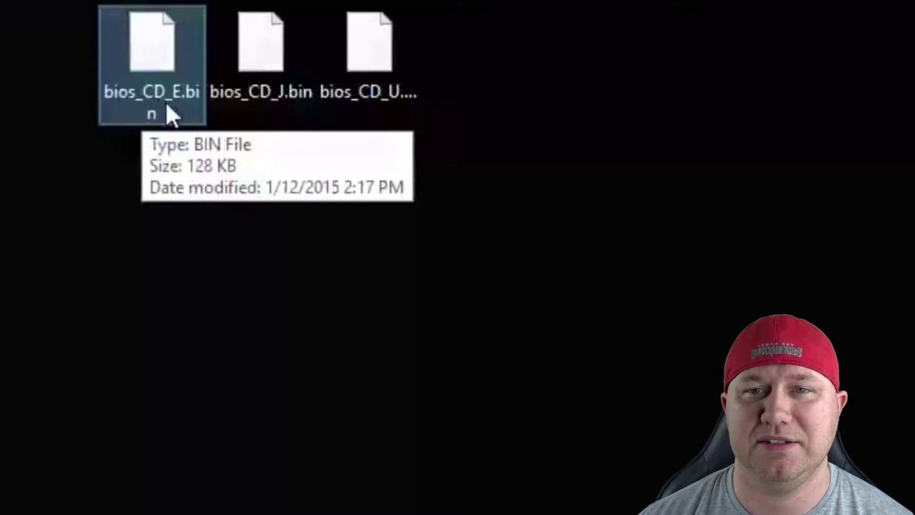
pyautogui.click(281, 97)
pyautogui.click(351, 95)
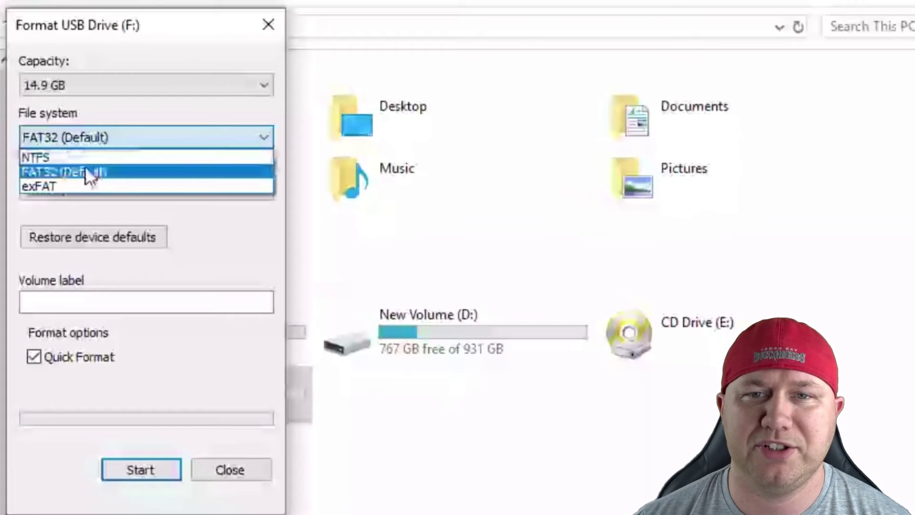
# - Set the USB drive (F:) format options to the FAT32 file system and the volume label SONY
pyautogui.click(86, 171)
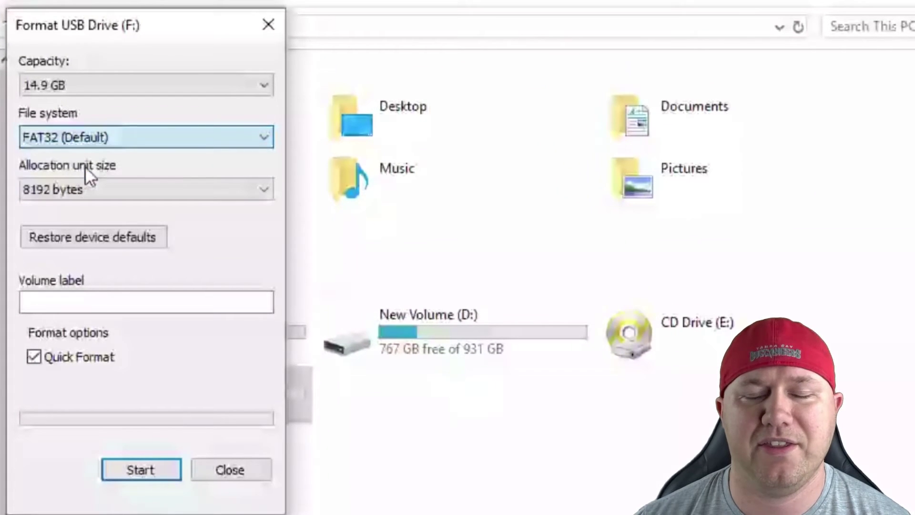
pyautogui.click(75, 302)
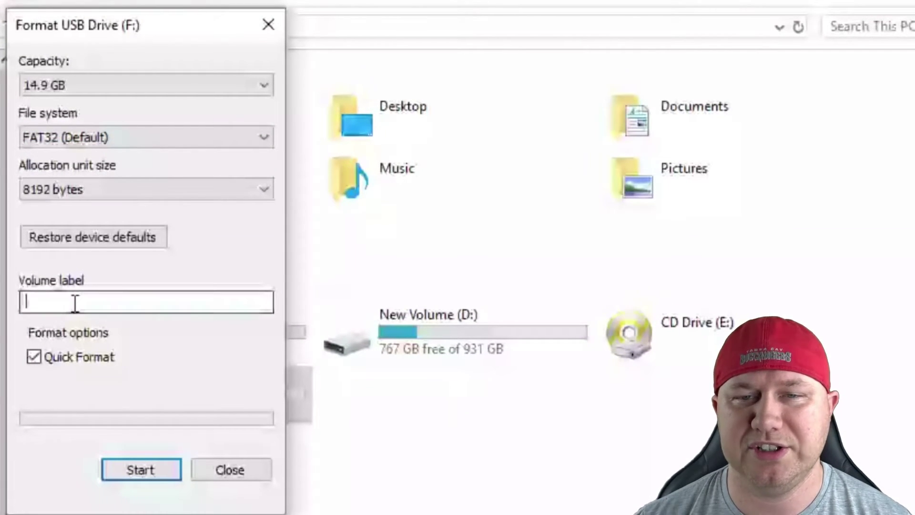
pyautogui.write('SONY')
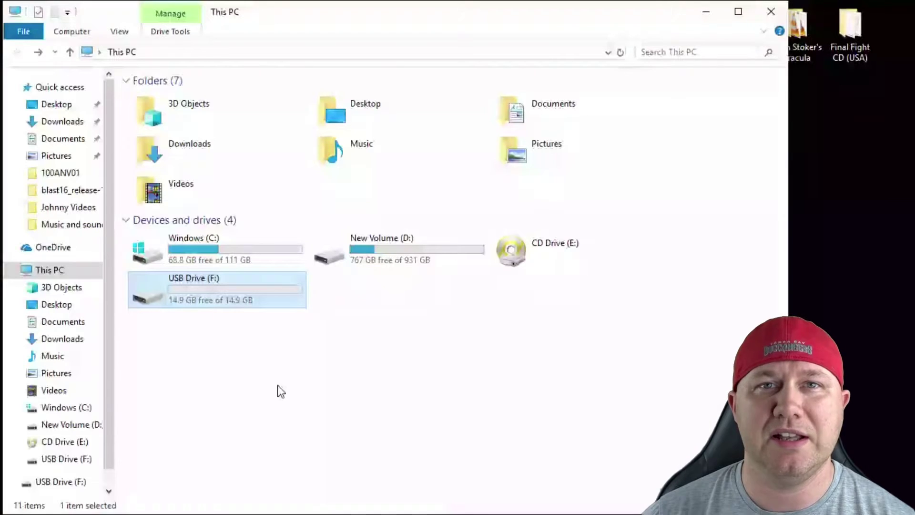
# - Copy all four folders from the desktop's autobleem-0.6.0-b2-ntscU folder into the root of the USB drive (F:)
pyautogui.press('Return')
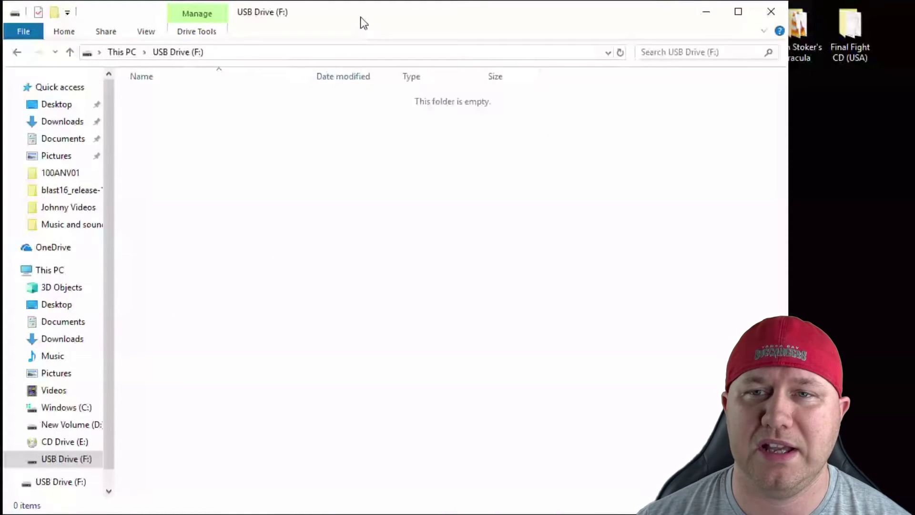
pyautogui.moveTo(365, 9); pyautogui.dragTo(367, 89)
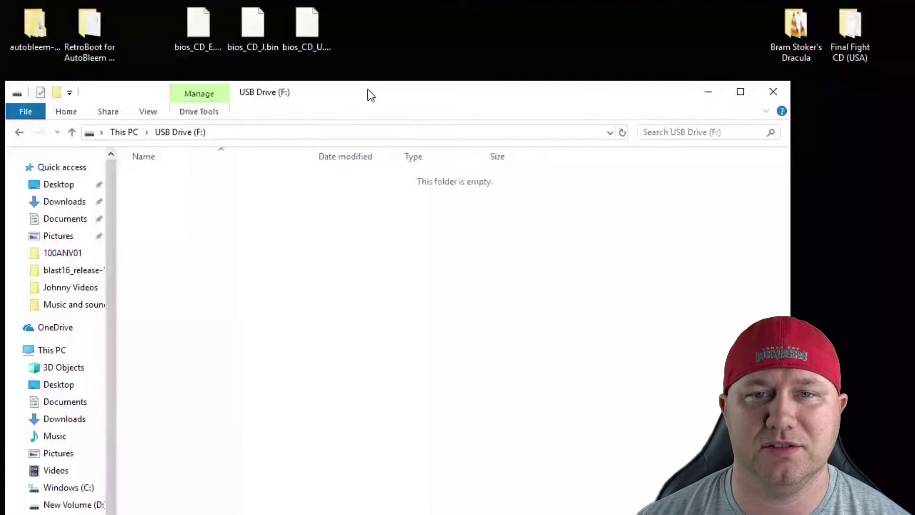
pyautogui.doubleClick(30, 21)
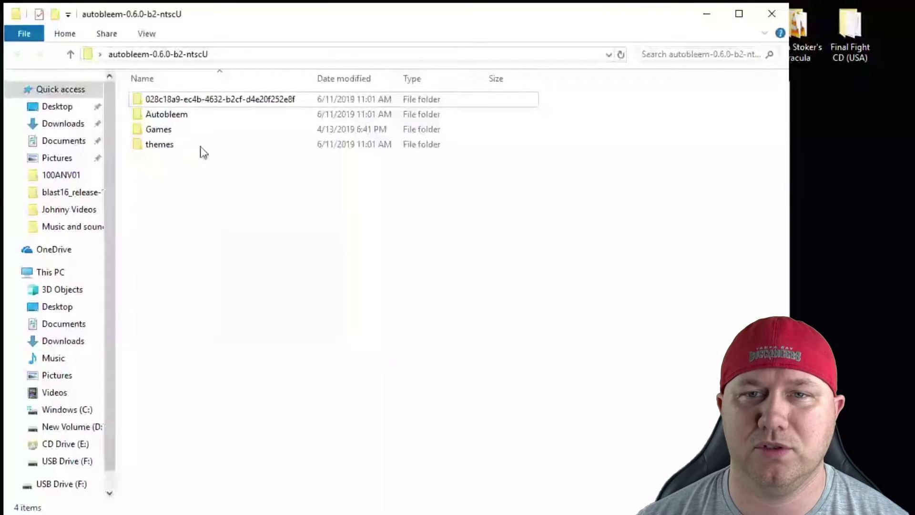
pyautogui.moveTo(235, 191); pyautogui.dragTo(158, 92)
pyautogui.rightClick(159, 93)
pyautogui.click(236, 393)
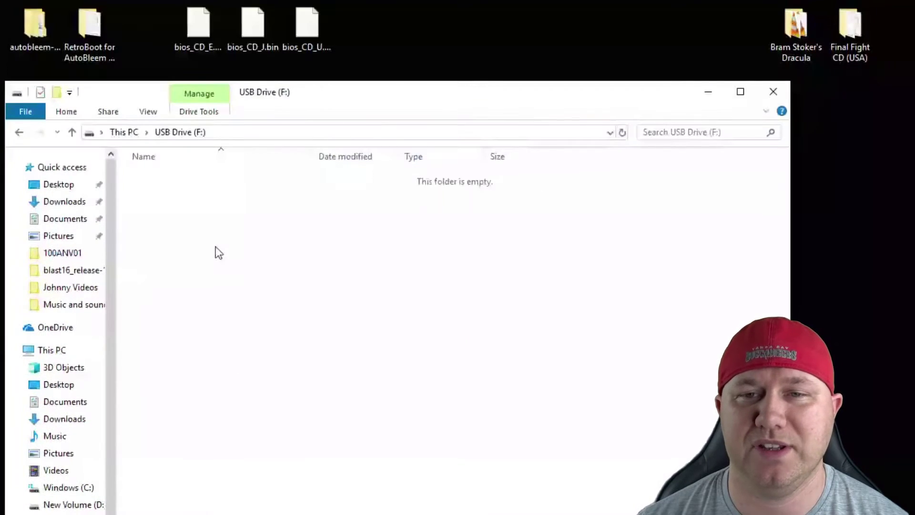
pyautogui.rightClick(216, 247)
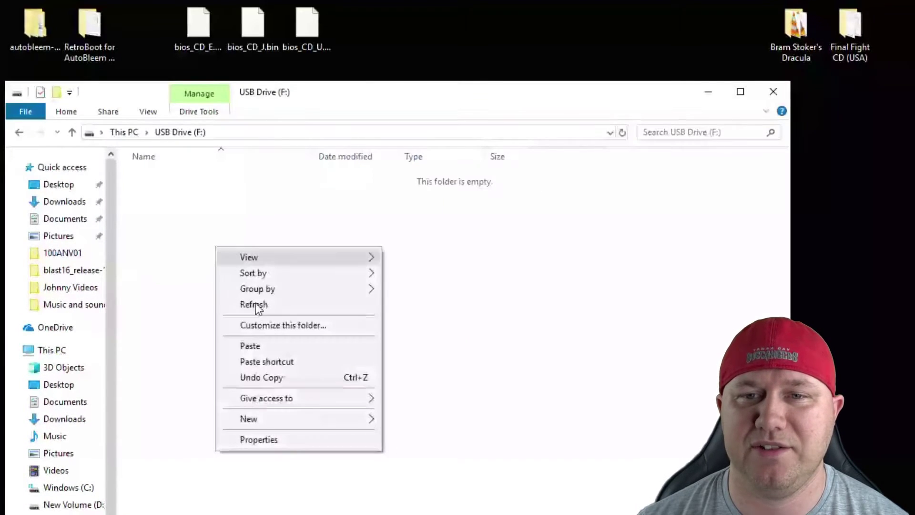
pyautogui.click(268, 351)
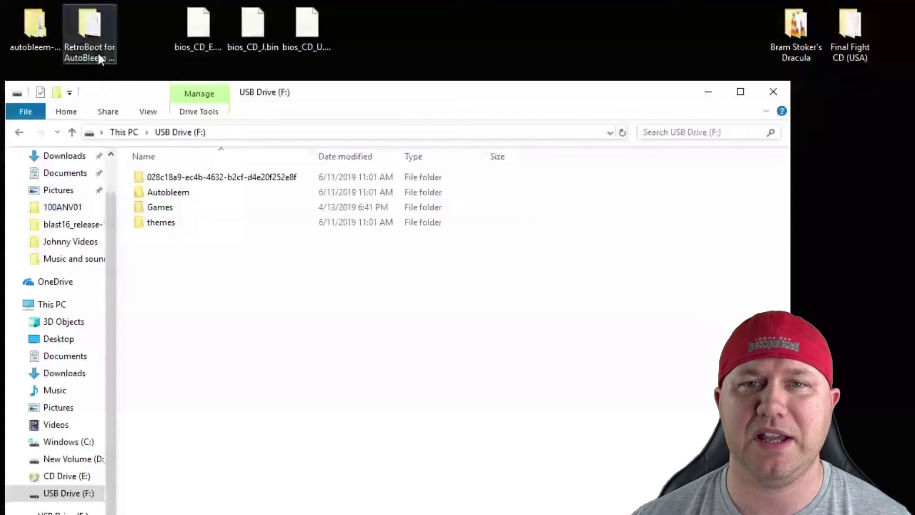
# - Copy the AutoBleem, retroarch and roms folders from RetroBoot for AutoBleem 0.8b to the USB drive's root, replacing the existing retroarch.sh
pyautogui.doubleClick(91, 33)
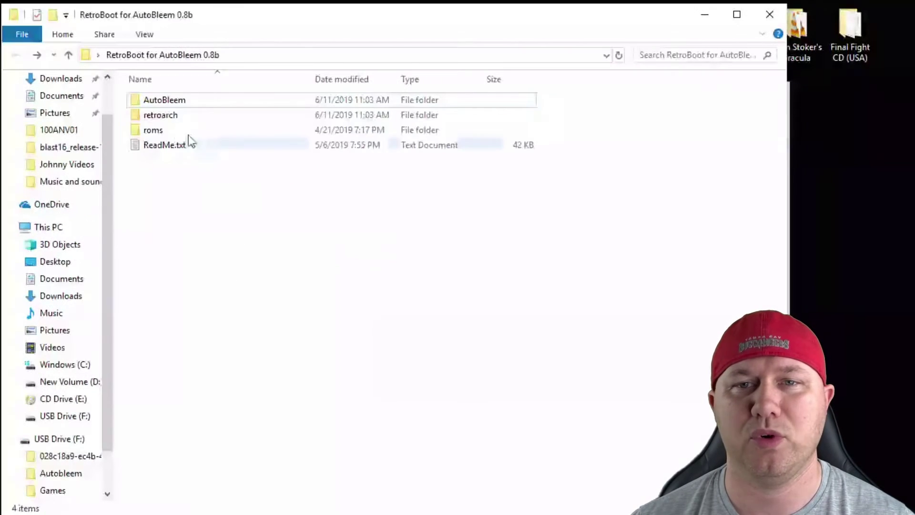
pyautogui.click(173, 128)
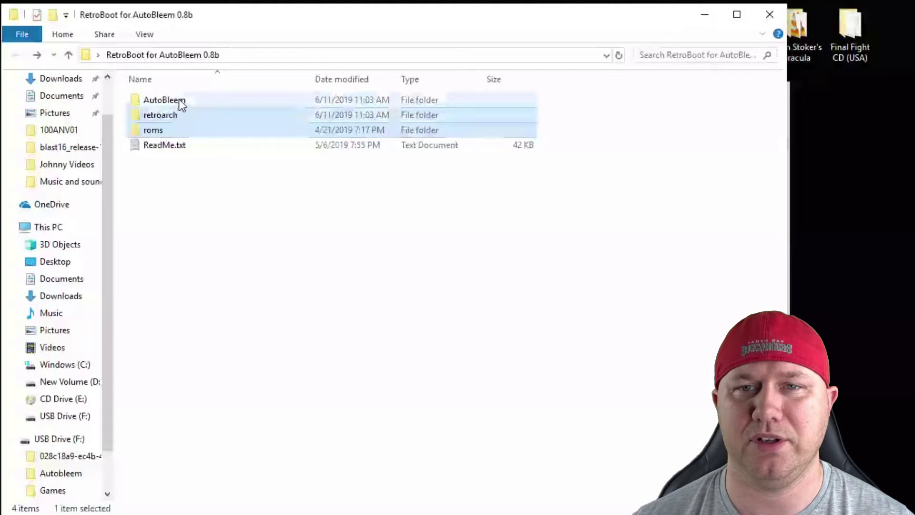
pyautogui.keyDown('shift'); pyautogui.click(176, 99); pyautogui.keyUp('shift')
pyautogui.rightClick(176, 99)
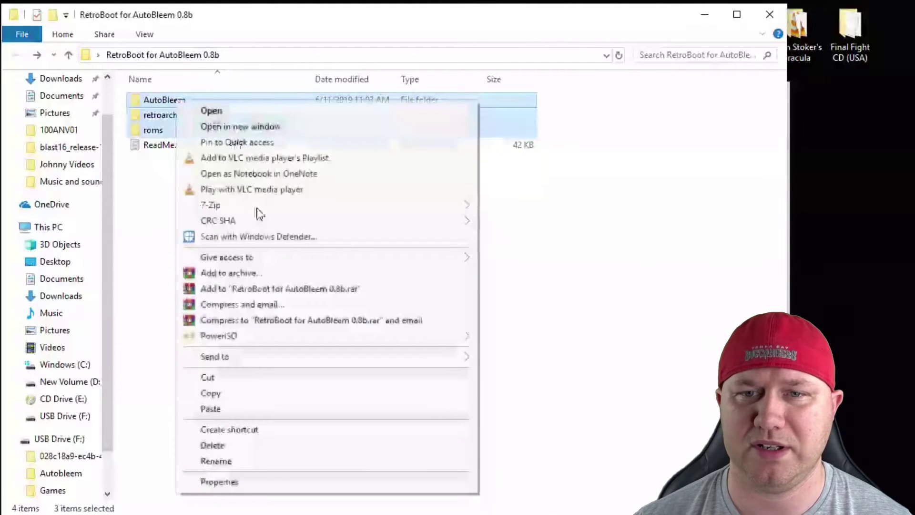
pyautogui.click(247, 393)
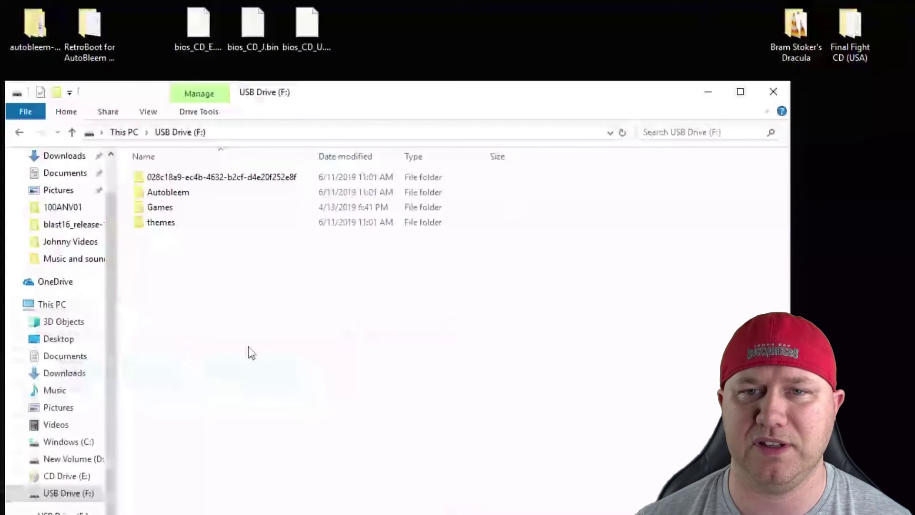
pyautogui.rightClick(258, 302)
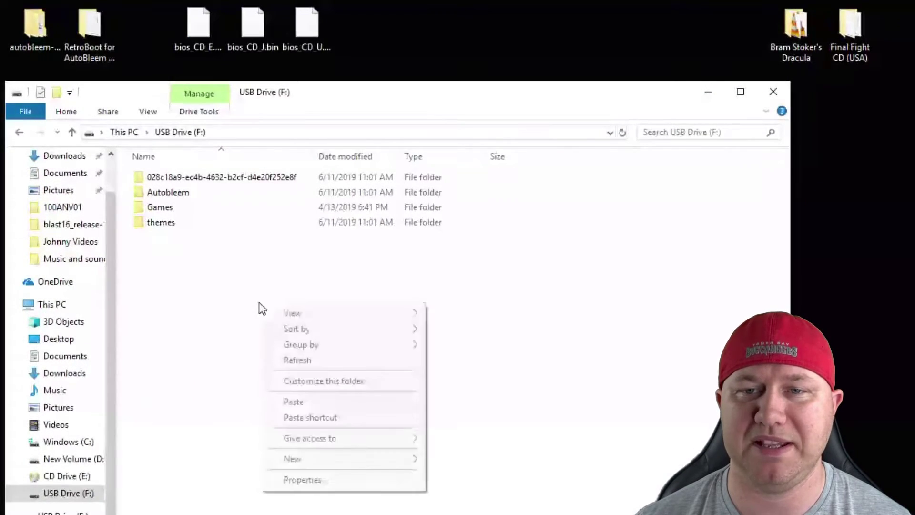
pyautogui.click(325, 401)
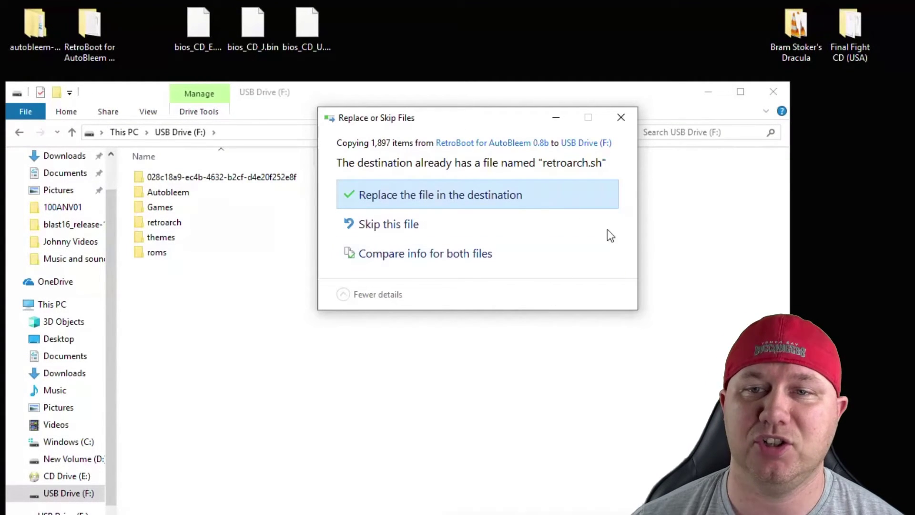
pyautogui.click(437, 195)
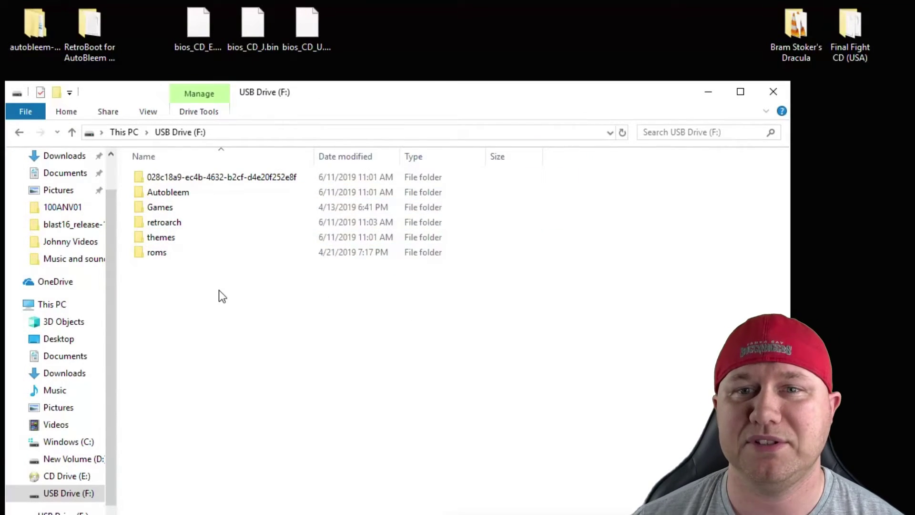
# - Copy the three bios_CD BIN files from the desktop into the USB drive's retroarch\system folder
pyautogui.doubleClick(178, 224)
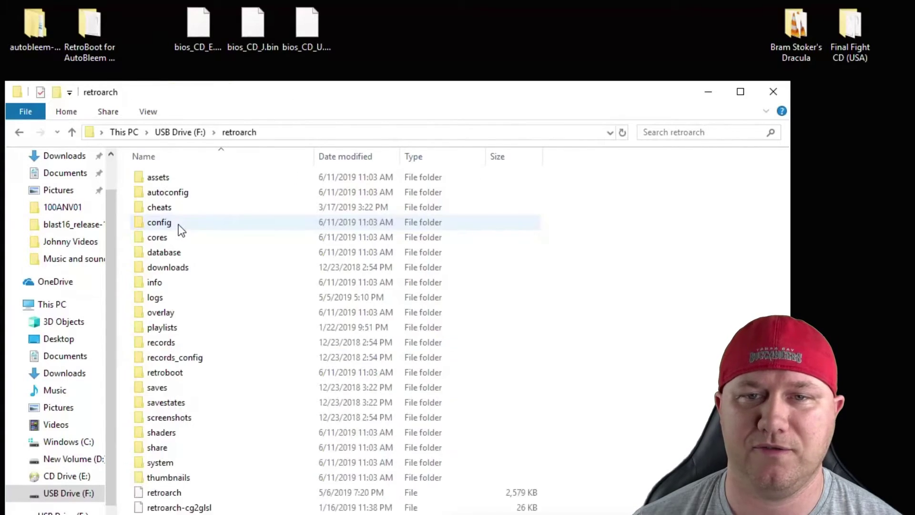
pyautogui.click(164, 465)
pyautogui.doubleClick(164, 463)
pyautogui.moveTo(435, 35); pyautogui.dragTo(210, 329)
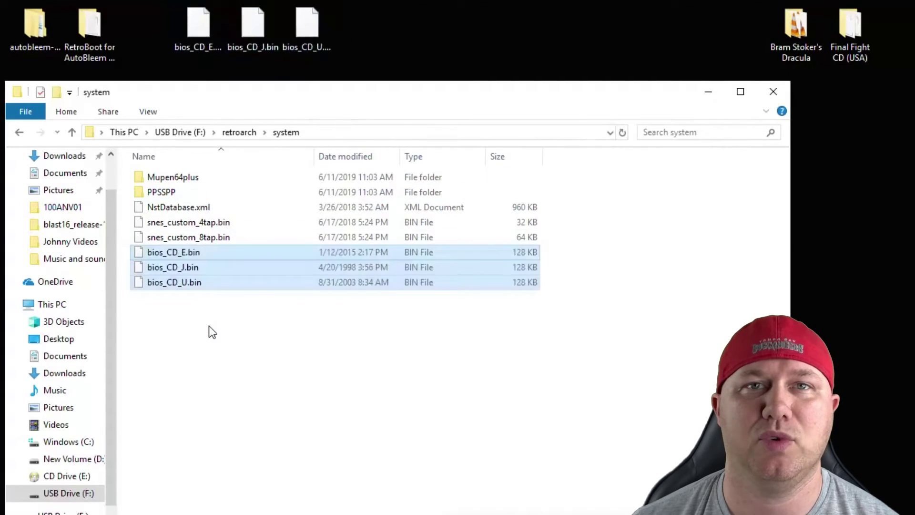
# - Create a folder named SCD inside the USB drive's roms folder
pyautogui.hotkey('alt', 'Up')
pyautogui.hotkey('alt', 'Up')
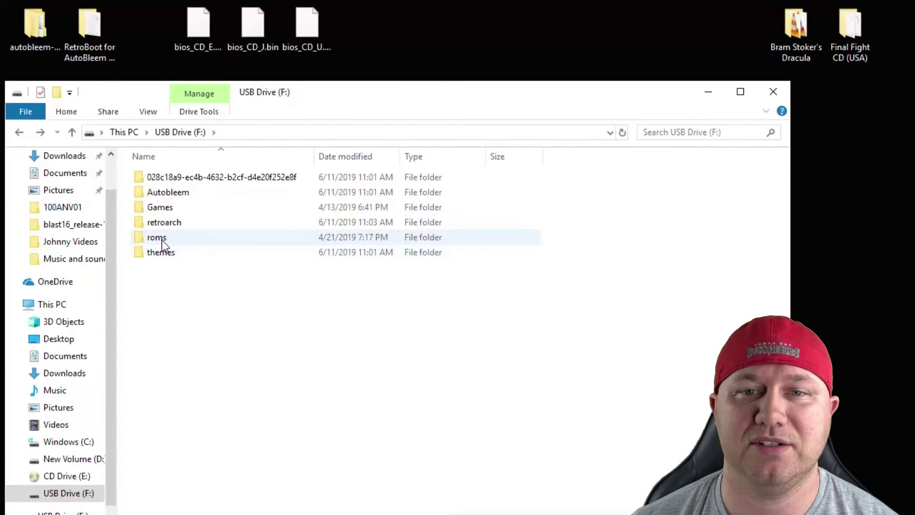
pyautogui.doubleClick(162, 240)
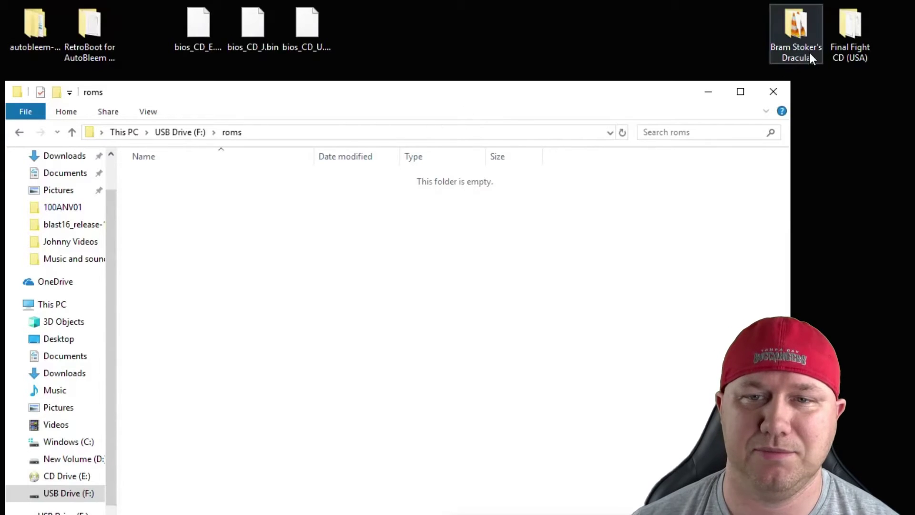
pyautogui.rightClick(183, 192)
pyautogui.moveTo(263, 363)
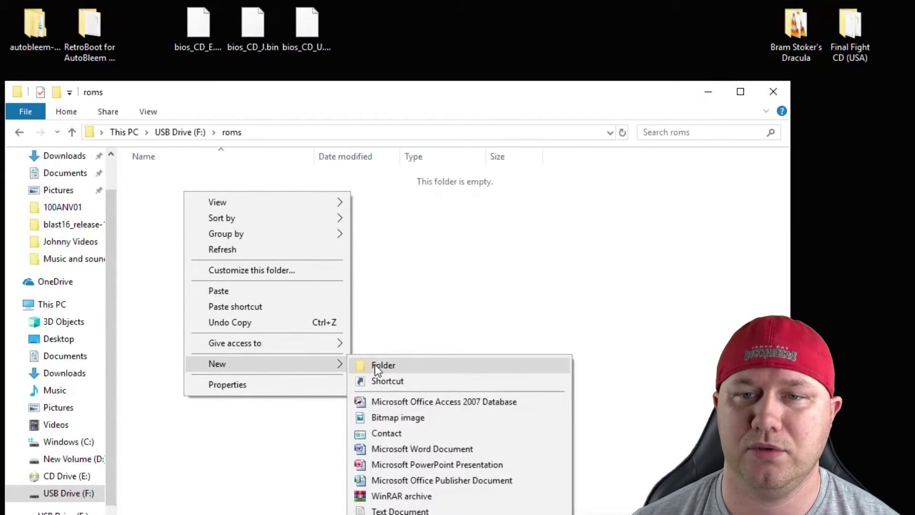
pyautogui.click(375, 364)
pyautogui.write('SCD')
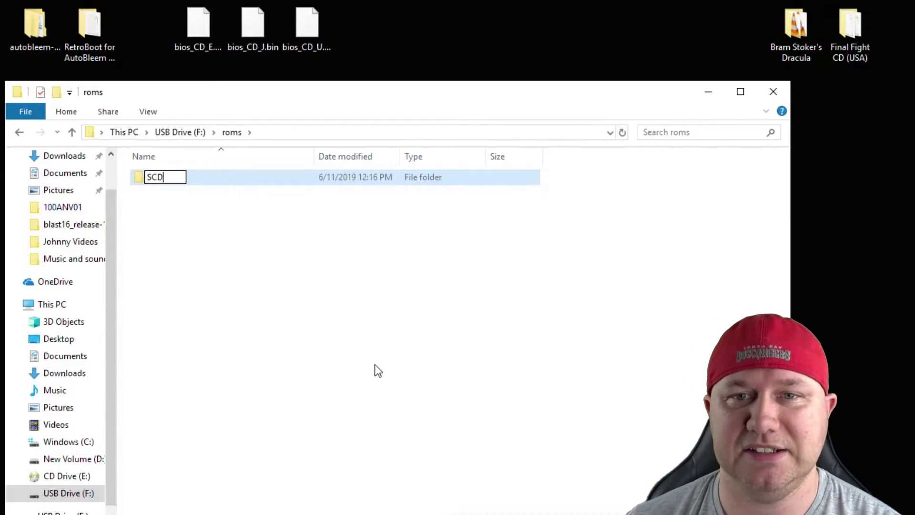
pyautogui.press('Return')
# - Copy all MP3 and ISO files from the Bram Stoker's Dracula folder into the SCD folder and close the file window
pyautogui.doubleClick(157, 179)
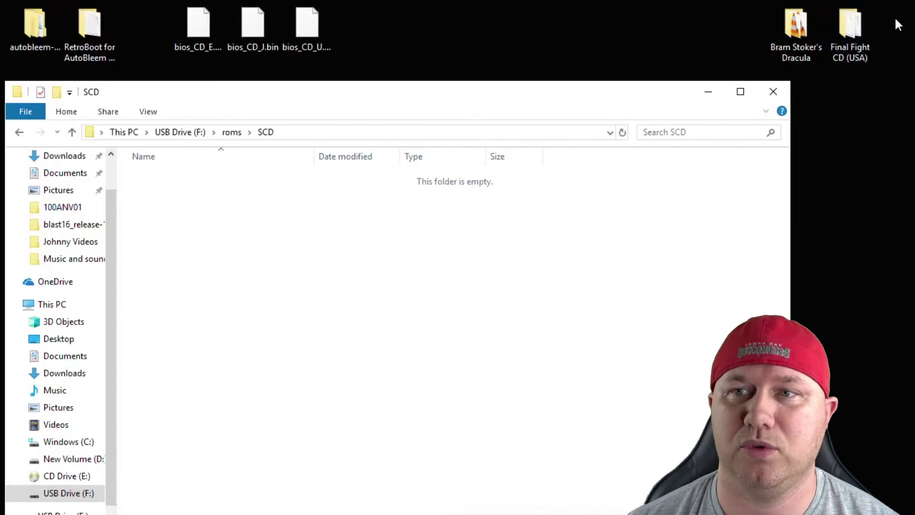
pyautogui.doubleClick(796, 29)
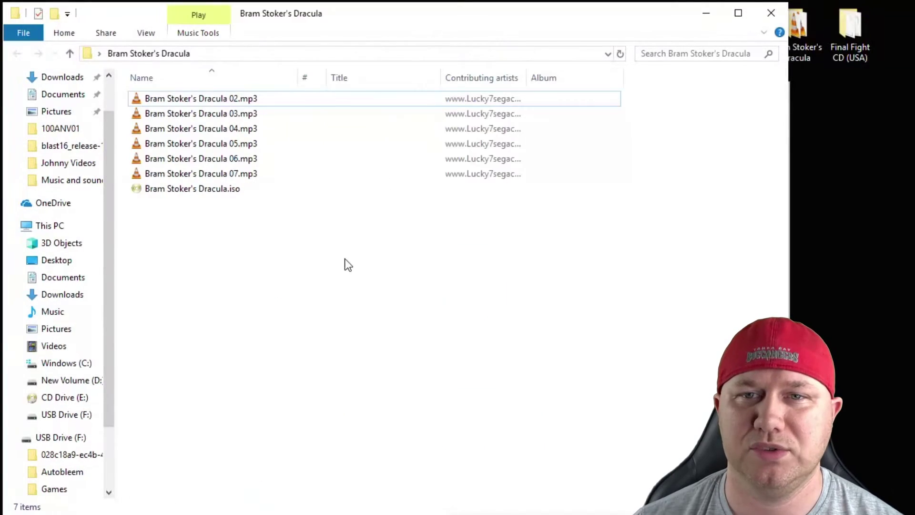
pyautogui.moveTo(345, 262); pyautogui.dragTo(175, 101)
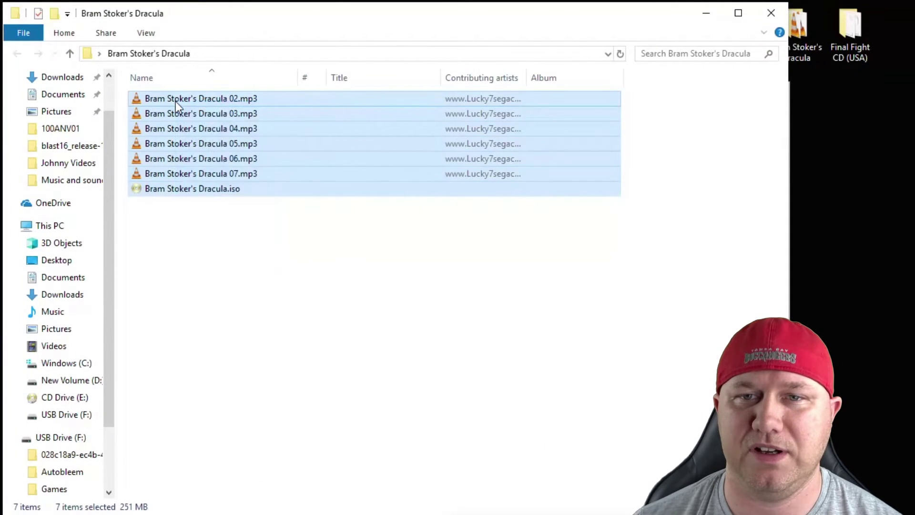
pyautogui.rightClick(175, 101)
pyautogui.click(221, 409)
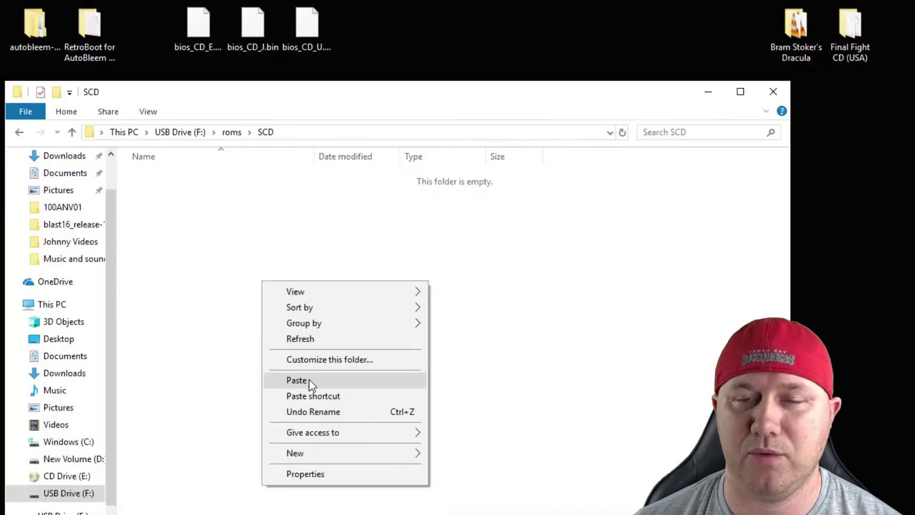
pyautogui.click(308, 379)
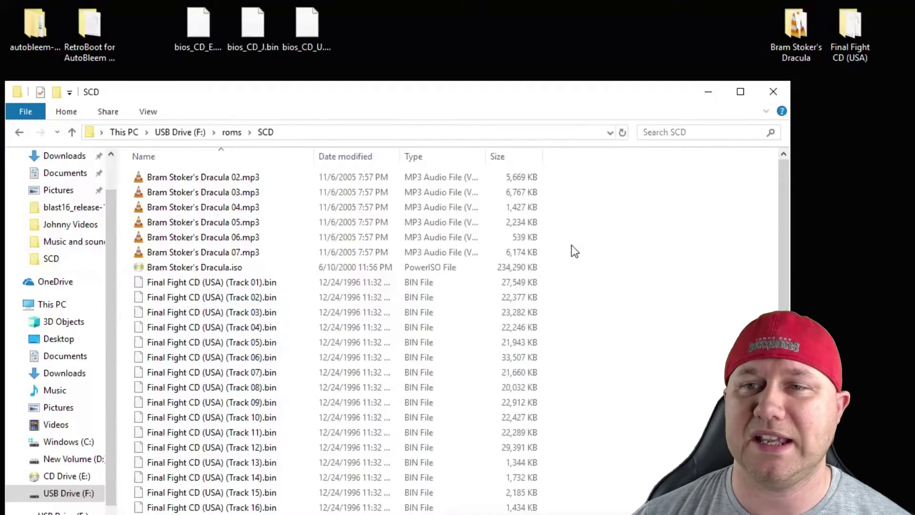
pyautogui.click(773, 91)
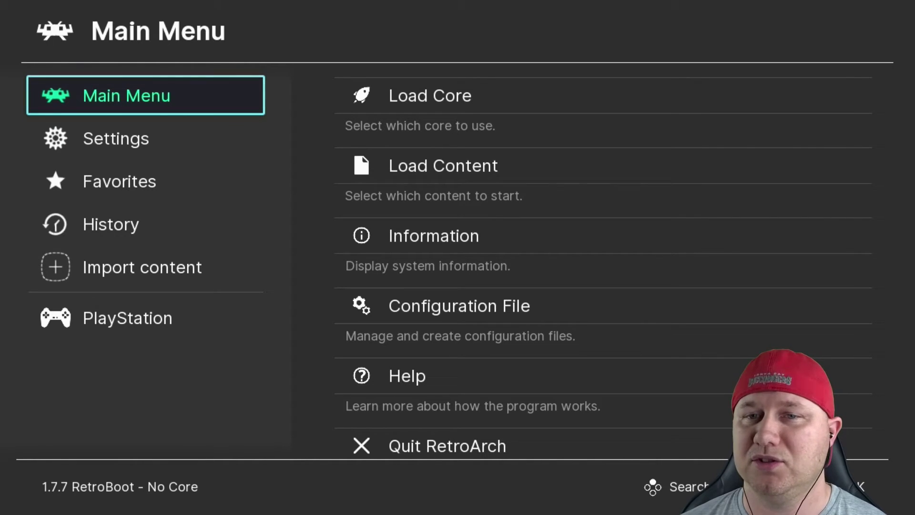
# - Scan the /media/roms/SCD directory to import the Sega CD games into a playlist
pyautogui.press('Down')
pyautogui.press('Down')
pyautogui.press('Down')
pyautogui.press('Down')
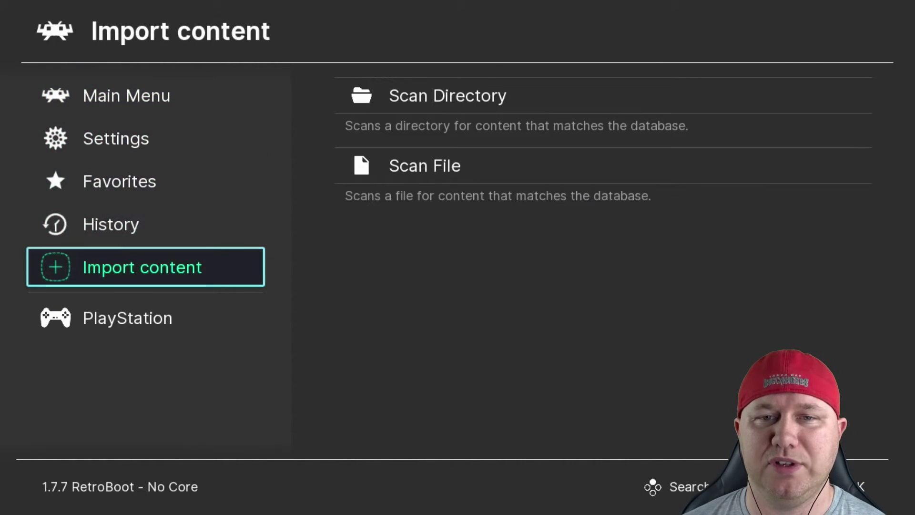
pyautogui.press('Right')
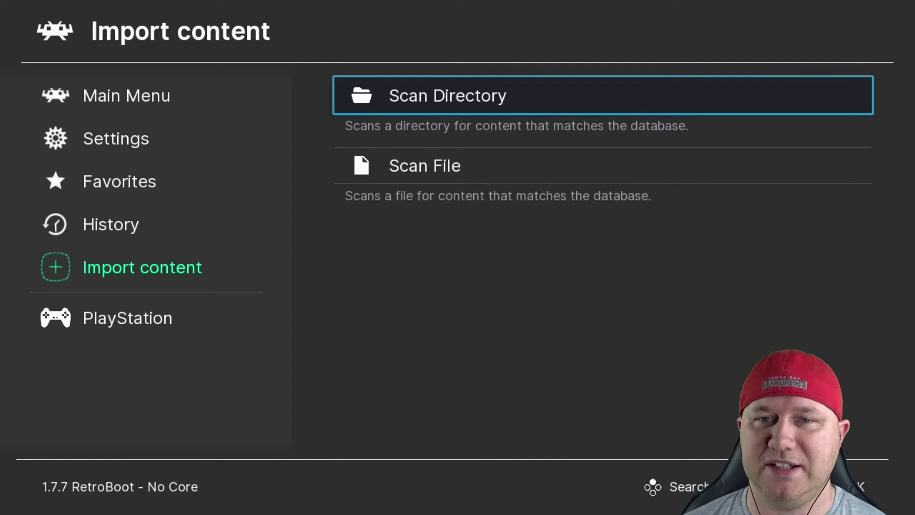
pyautogui.press('Return')
pyautogui.press('Down')
pyautogui.press('Down')
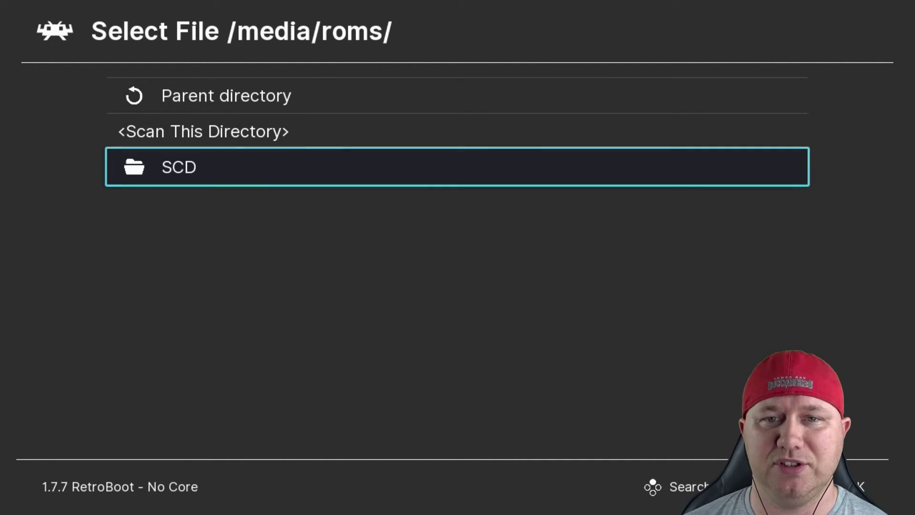
pyautogui.press('Return')
pyautogui.press('Down')
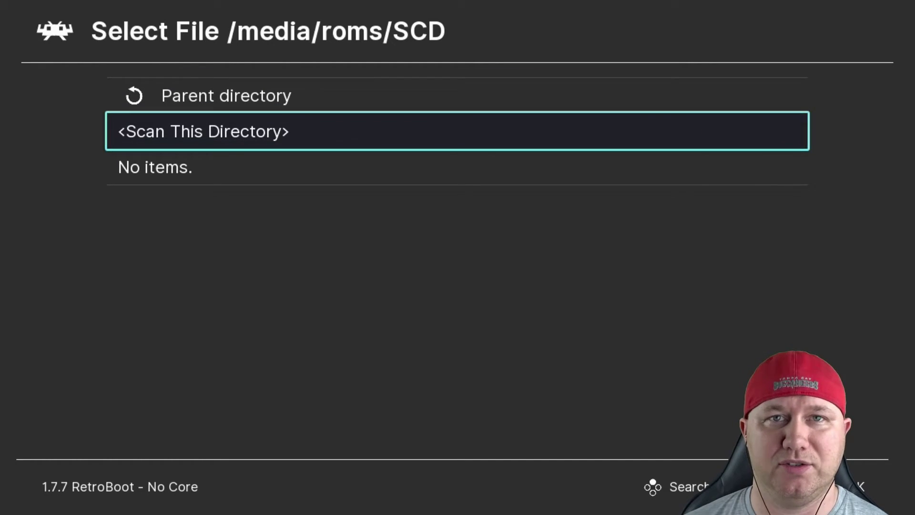
pyautogui.press('Return')
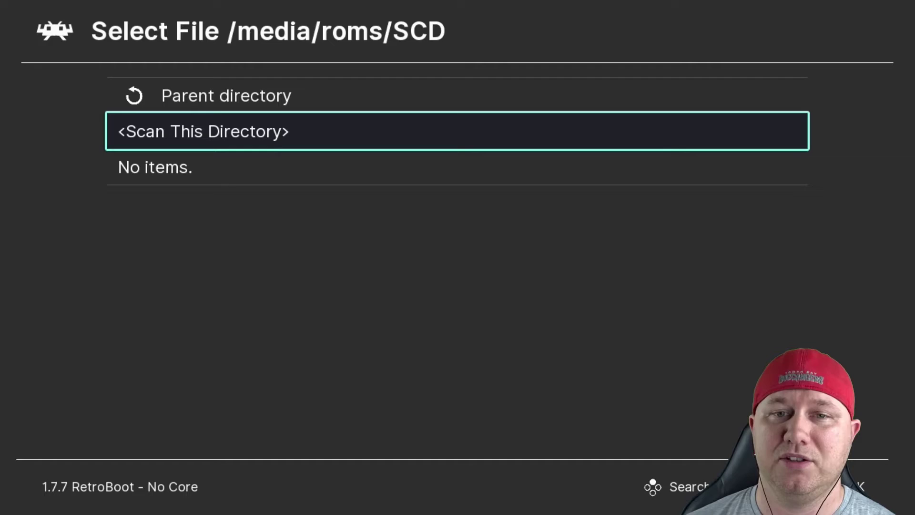
# - Leave the directory scan and view the Mega-CD - Sega CD playlist
pyautogui.press('BackSpace')
pyautogui.press('BackSpace')
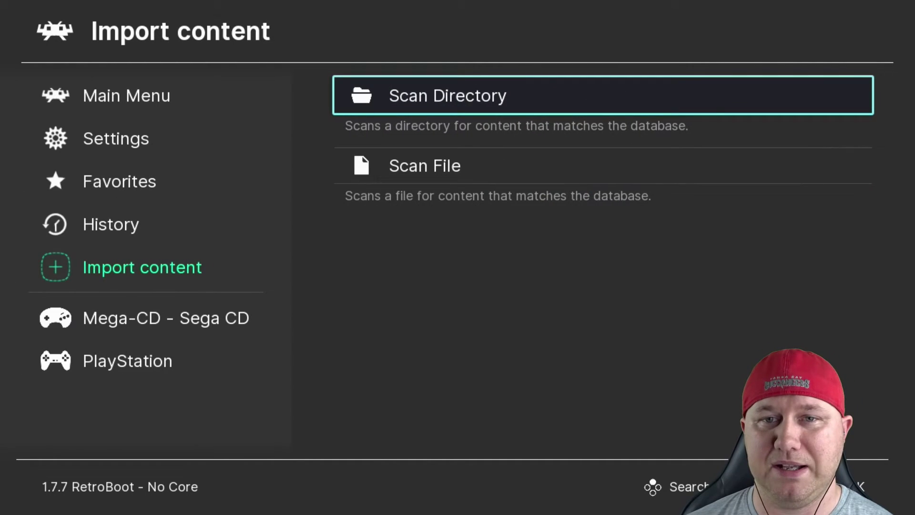
pyautogui.press('BackSpace')
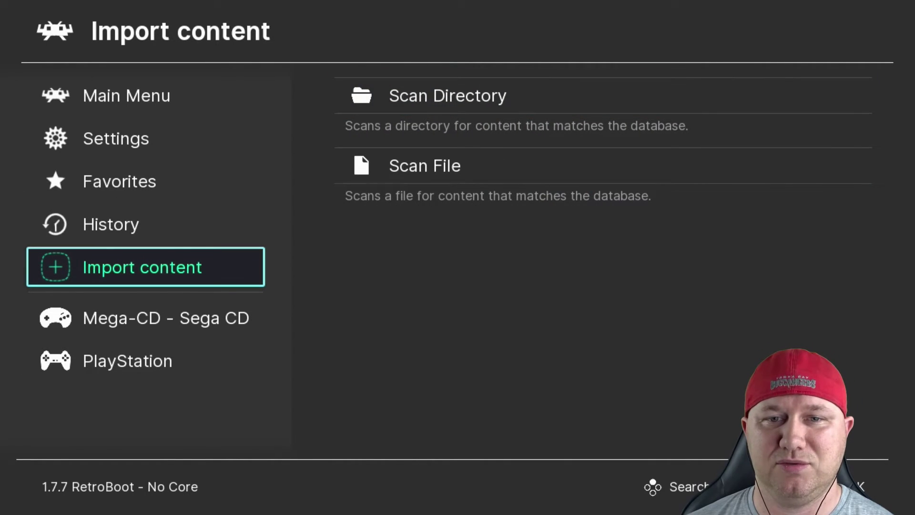
pyautogui.press('Down')
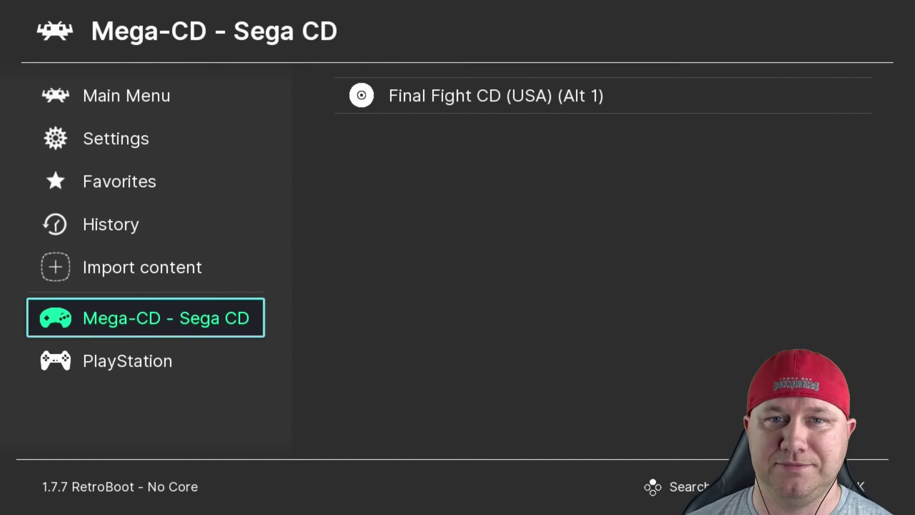
# - Start loading content manually from the root directory /
pyautogui.click(126, 96)
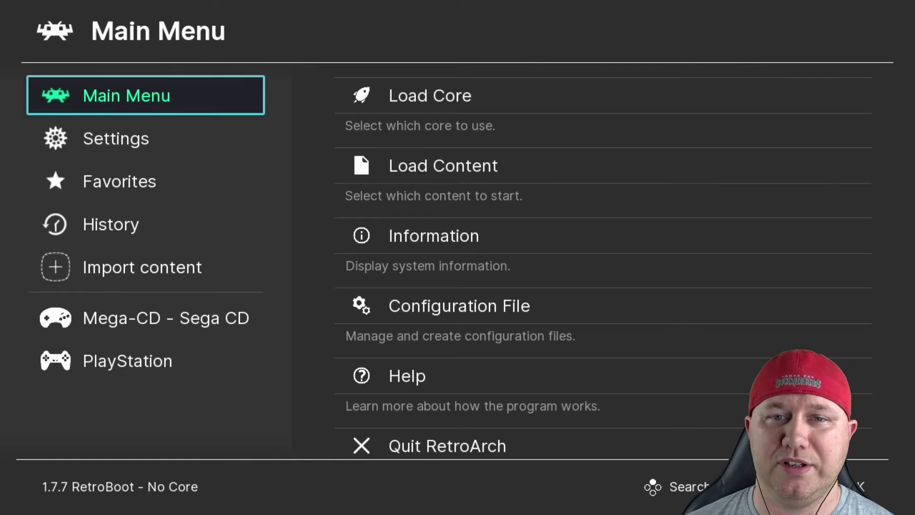
pyautogui.click(603, 95)
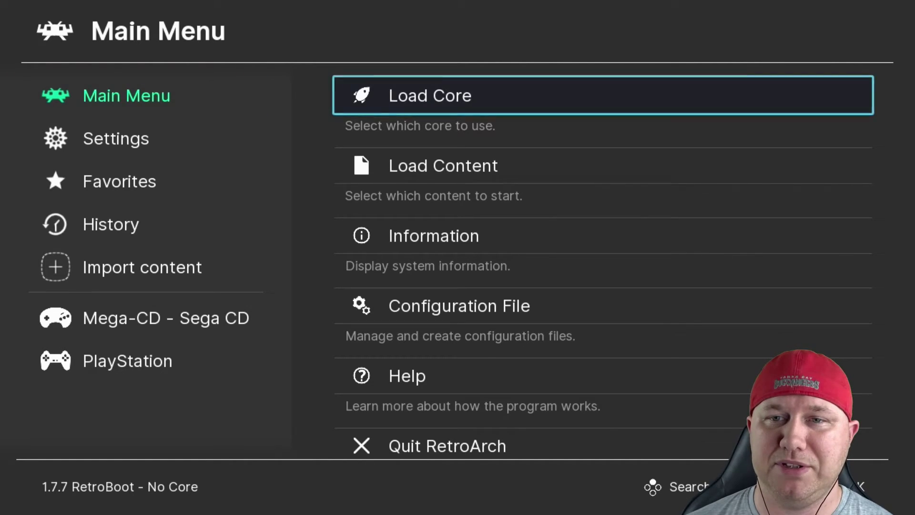
pyautogui.press('Down')
pyautogui.press('Return')
pyautogui.press('Down')
pyautogui.press('Down')
pyautogui.press('Down')
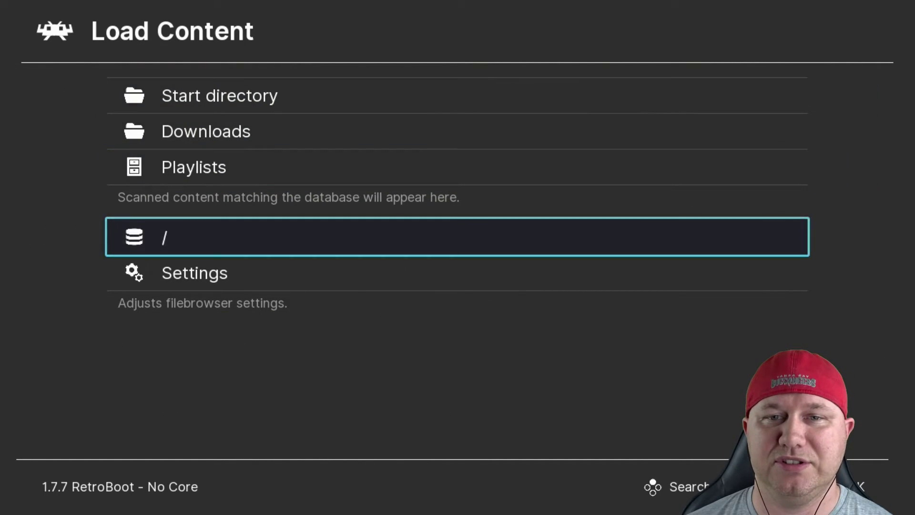
pyautogui.press('Return')
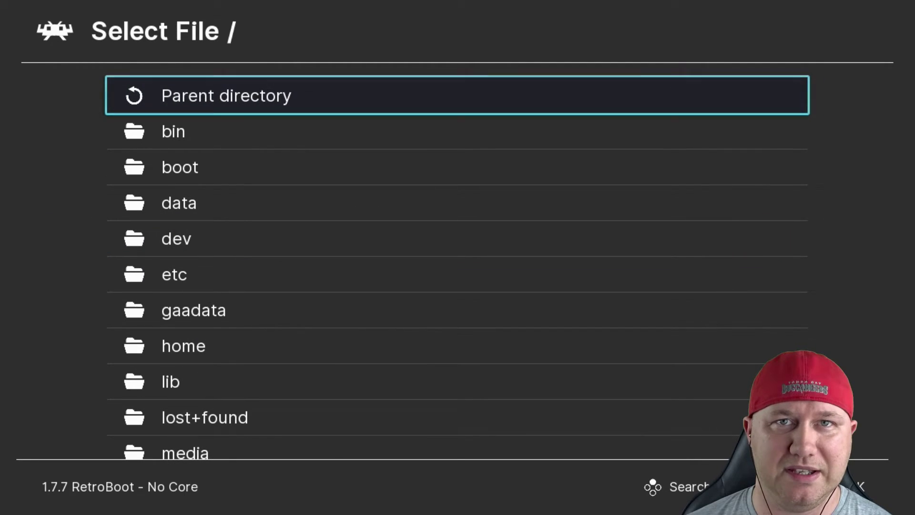
# - Browse through media and roms to the SCD folder
pyautogui.press('Down')
pyautogui.press('Down')
pyautogui.press('Down')
pyautogui.press('Down')
pyautogui.press('Down')
pyautogui.press('Down')
pyautogui.press('Down')
pyautogui.press('Down')
pyautogui.press('Down')
pyautogui.press('Down')
pyautogui.press('Return')
pyautogui.press('Down')
pyautogui.press('Down')
pyautogui.press('Down')
pyautogui.press('Down')
pyautogui.press('Down')
pyautogui.press('Return')
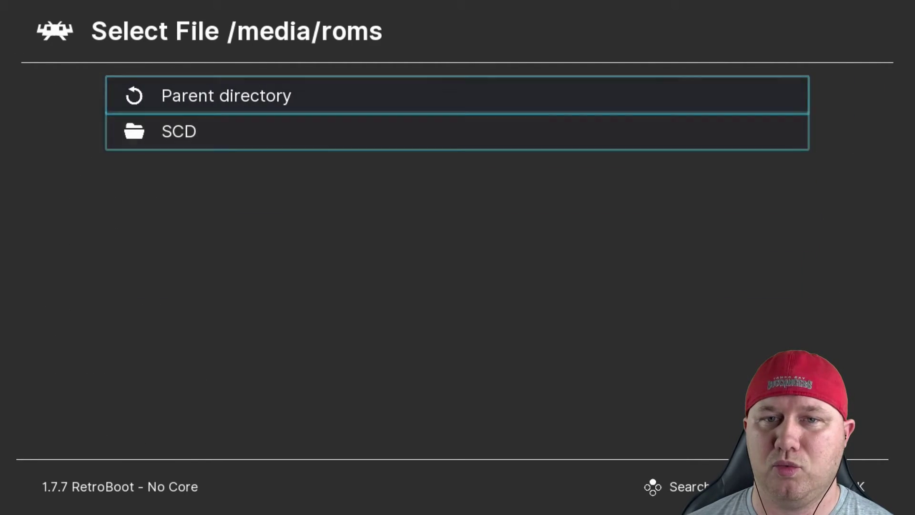
pyautogui.press('Return')
# - Choose Bram Stoker's Dracula.iso as the content to load
pyautogui.press('Down')
pyautogui.press('Down')
pyautogui.press('Down')
pyautogui.press('Down')
pyautogui.press('Down')
pyautogui.press('Down')
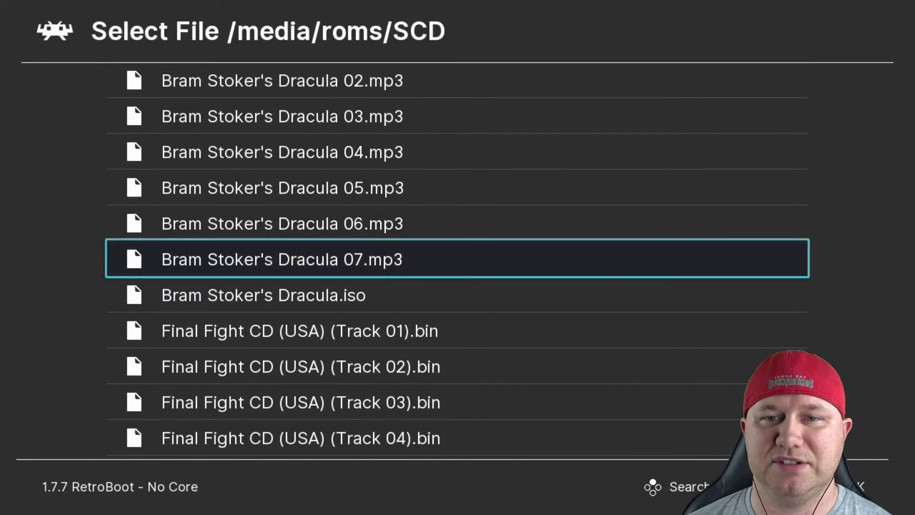
pyautogui.press('Down')
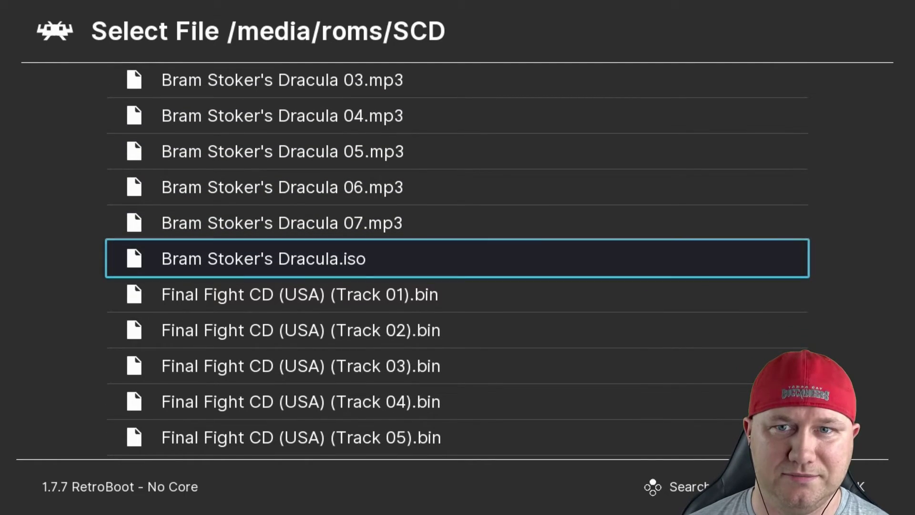
pyautogui.press('Return')
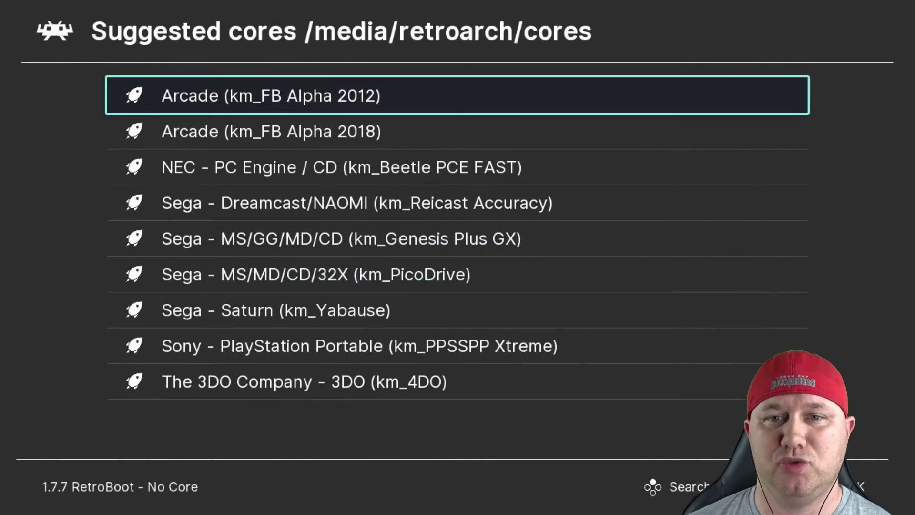
# - Launch the game with the Sega - MS/GG/MD/CD (km_Genesis Plus GX) core
pyautogui.press('Down')
pyautogui.press('Down')
pyautogui.press('Down')
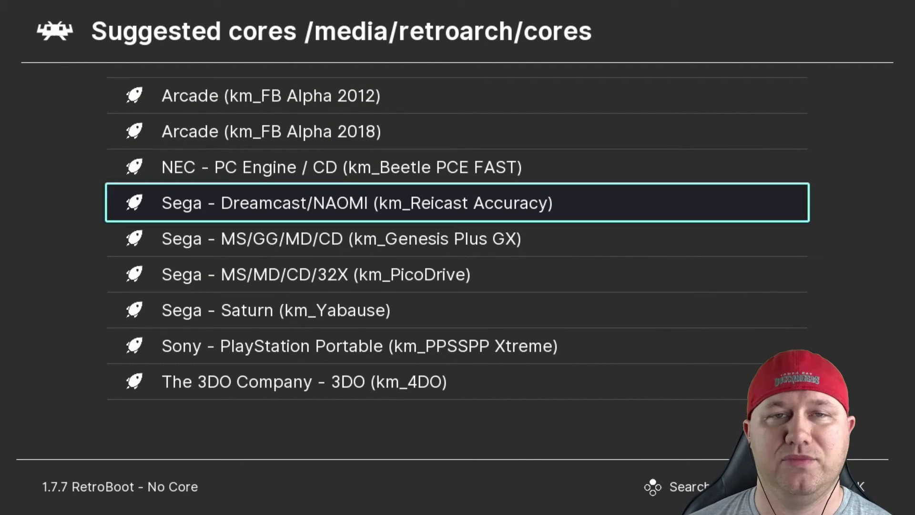
pyautogui.press('Down')
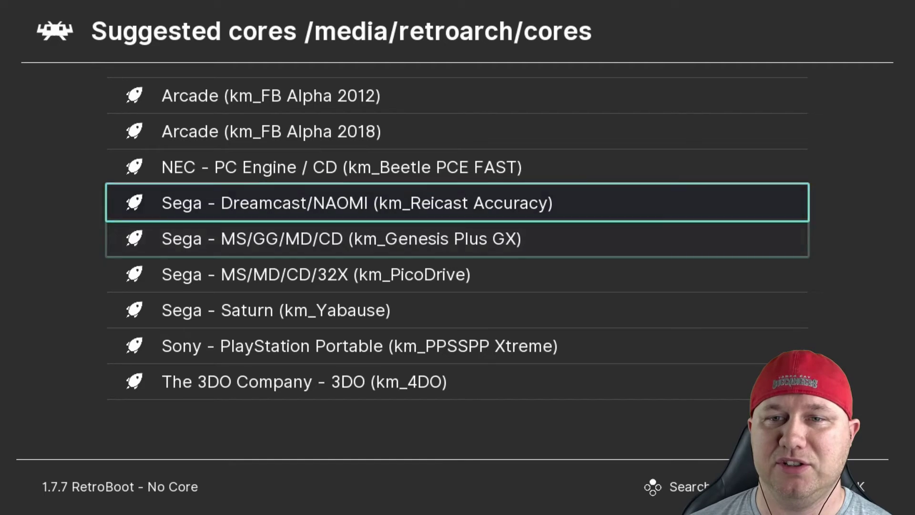
pyautogui.press('Down')
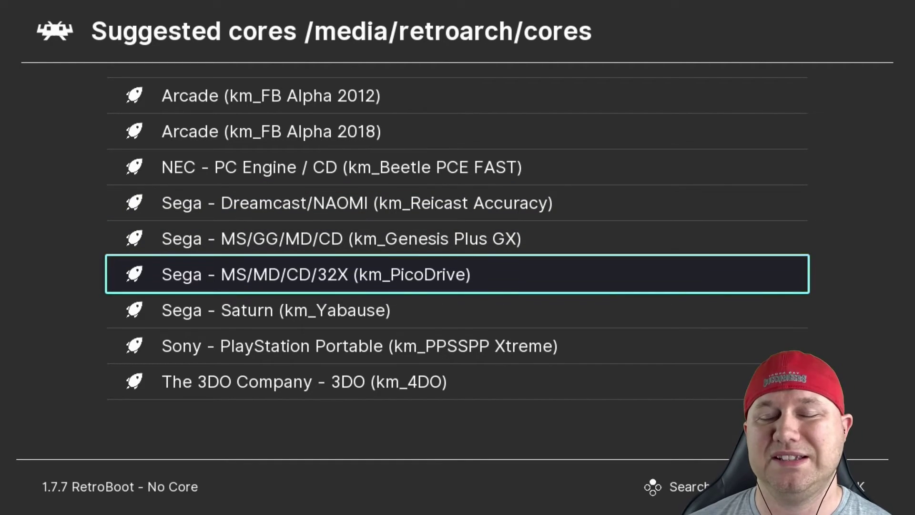
pyautogui.press('Up')
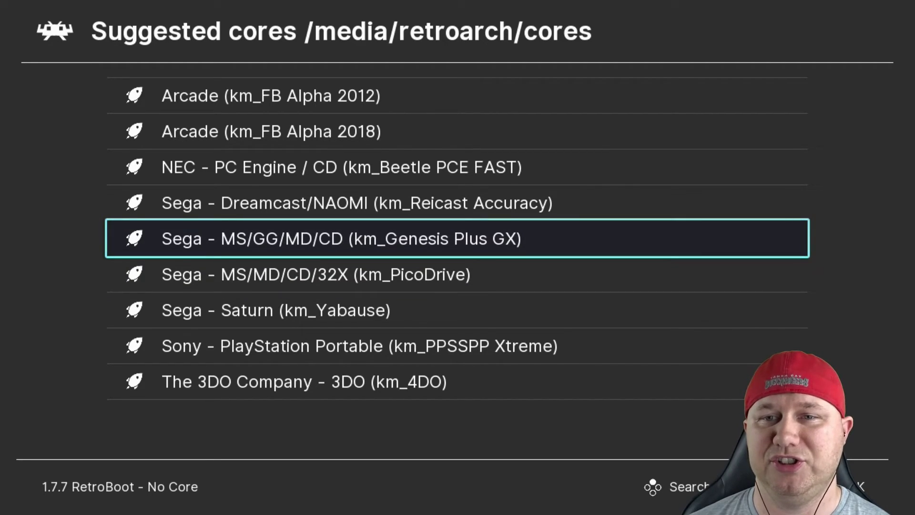
pyautogui.press('Return')
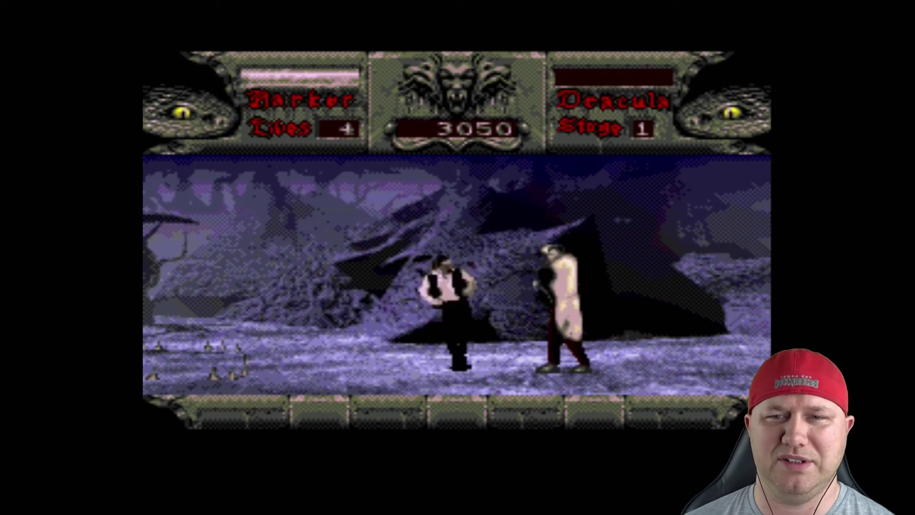
# - Close the running Bram Stoker's Dracula game and return to the main menu
pyautogui.press('F1')
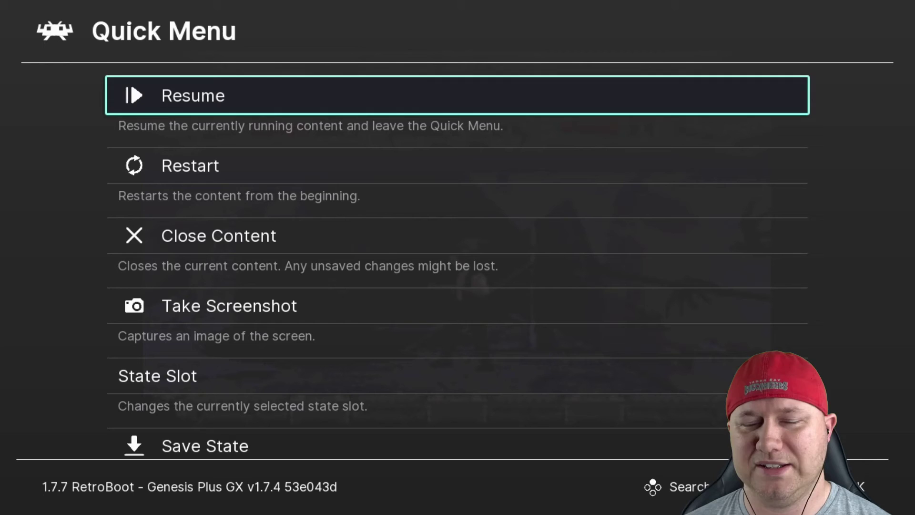
pyautogui.press('Down')
pyautogui.press('Down')
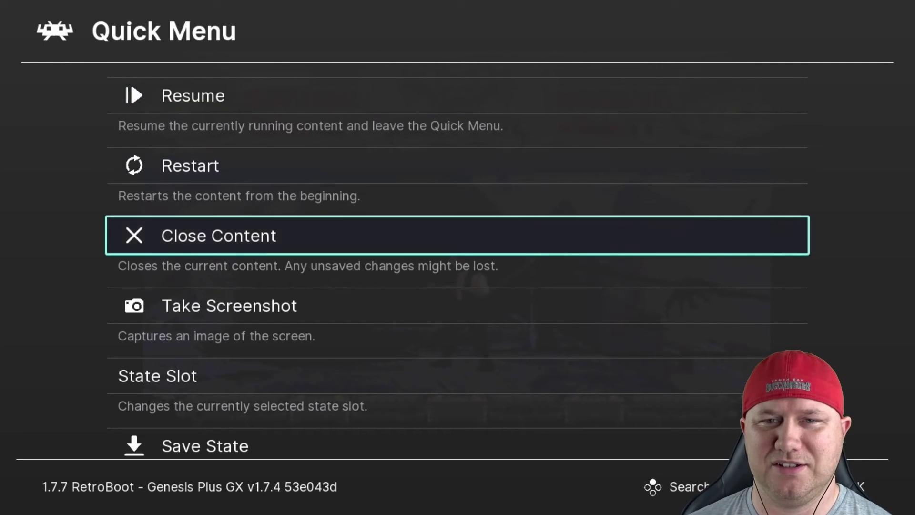
pyautogui.press('Return')
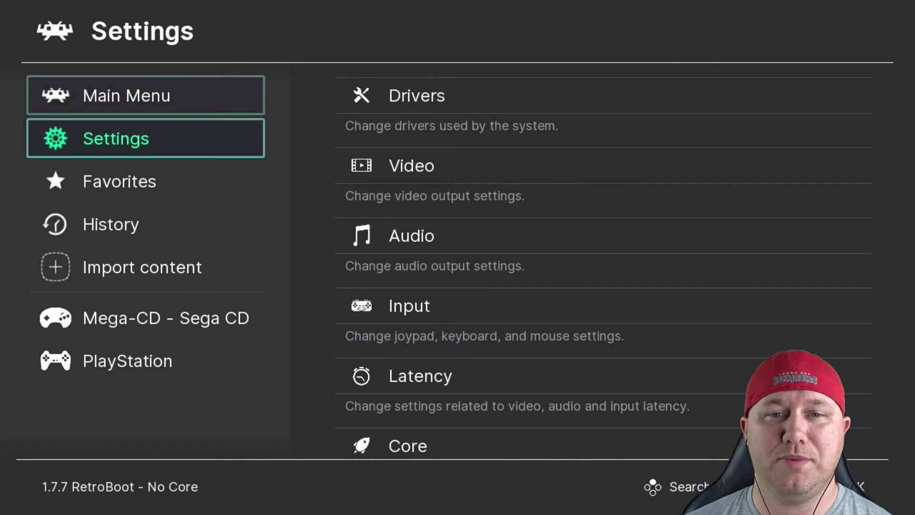
# - Open the Final Fight CD (USA) (Alt 1) entry in the Mega-CD - Sega CD playlist
pyautogui.press('Down')
pyautogui.press('Down')
pyautogui.press('Down')
pyautogui.press('Down')
pyautogui.press('Down')
pyautogui.press('Right')
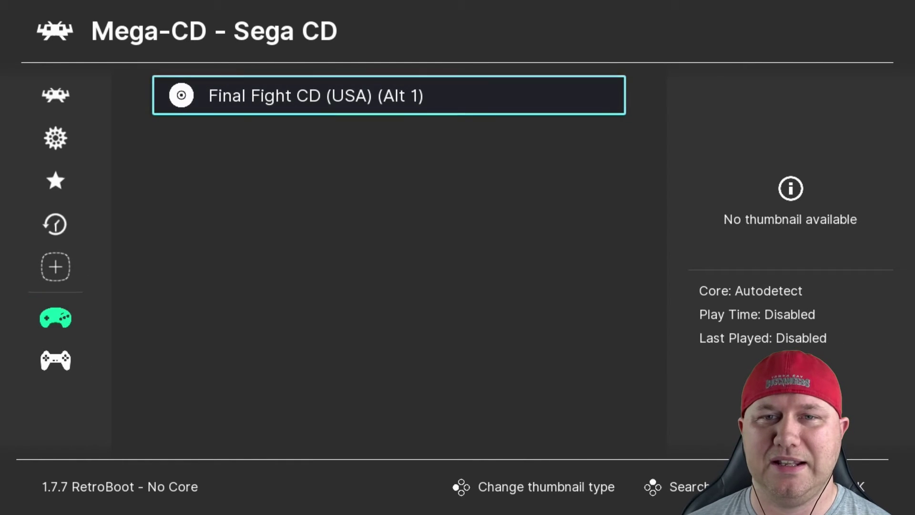
pyautogui.press('Return')
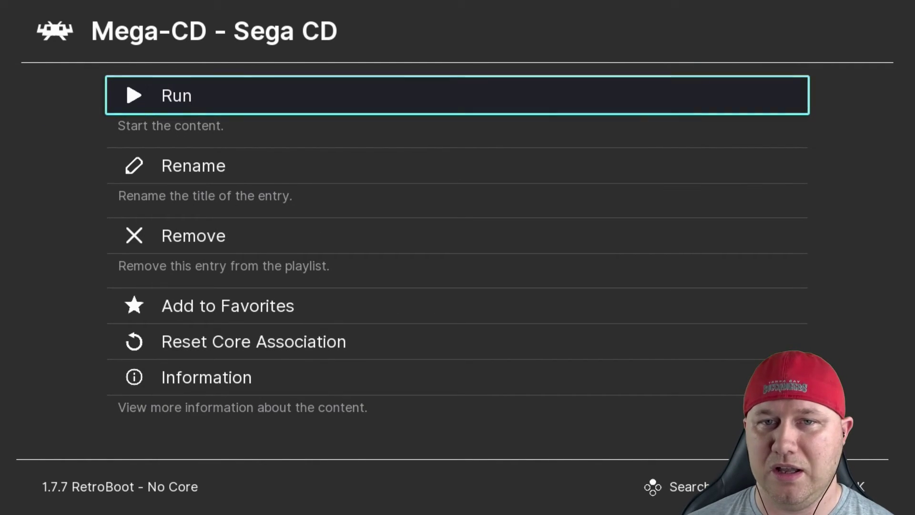
# - Run Final Fight CD, choosing the Sega - MS/GG/MD/CD (km_Genesis Plus GX) core
pyautogui.press('Return')
pyautogui.press('Down')
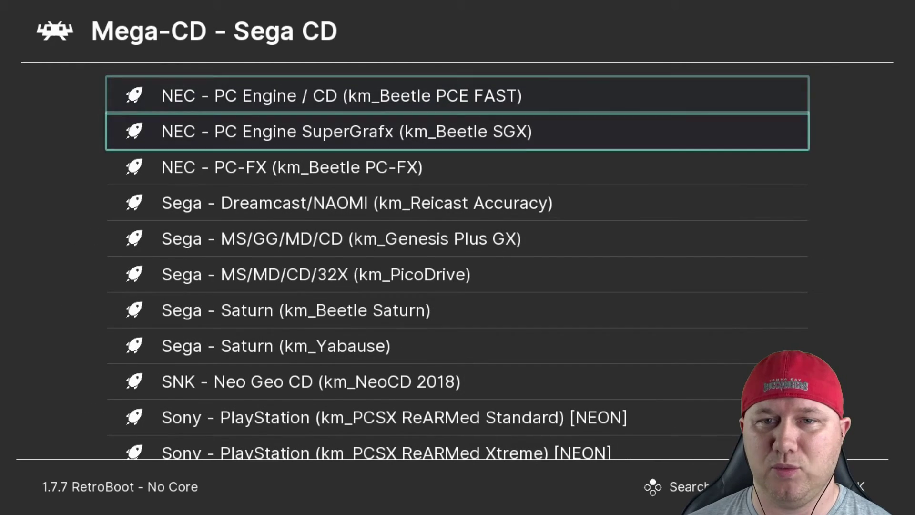
pyautogui.press('Down')
pyautogui.press('Down')
pyautogui.press('Down')
pyautogui.press('Down')
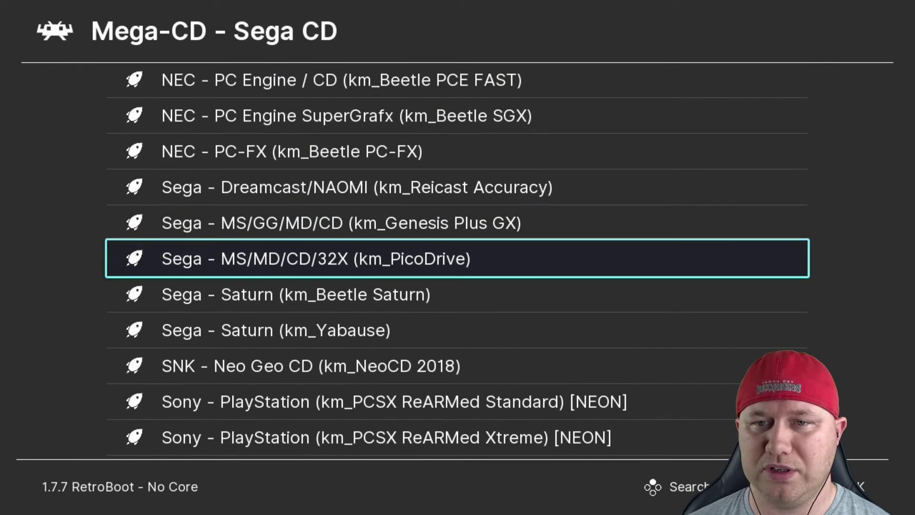
pyautogui.press('Up')
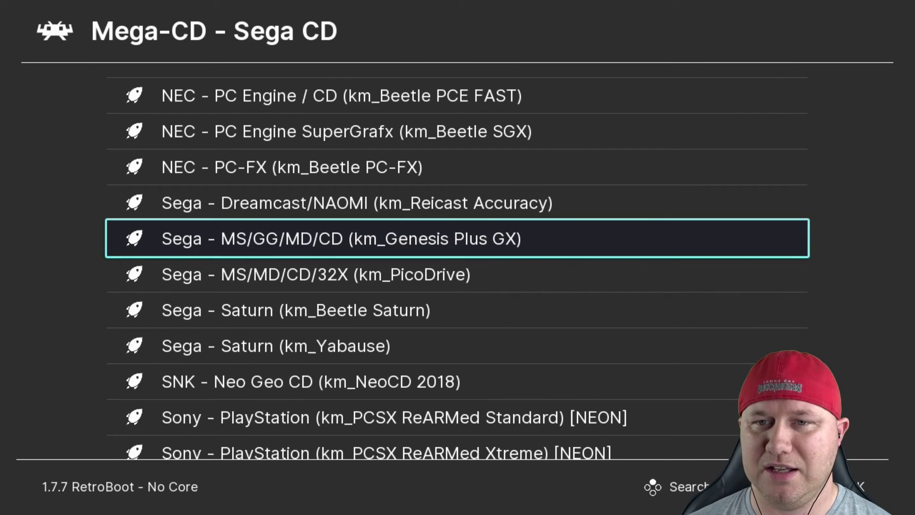
pyautogui.press('Return')
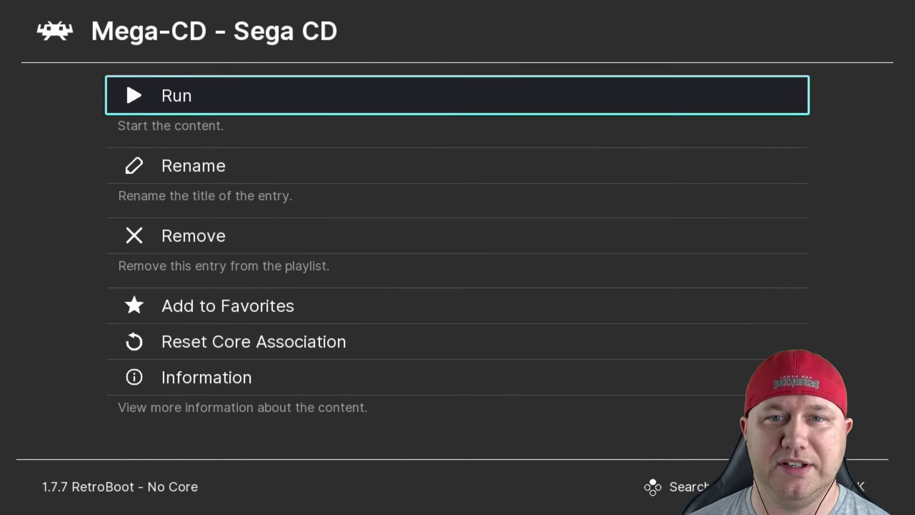